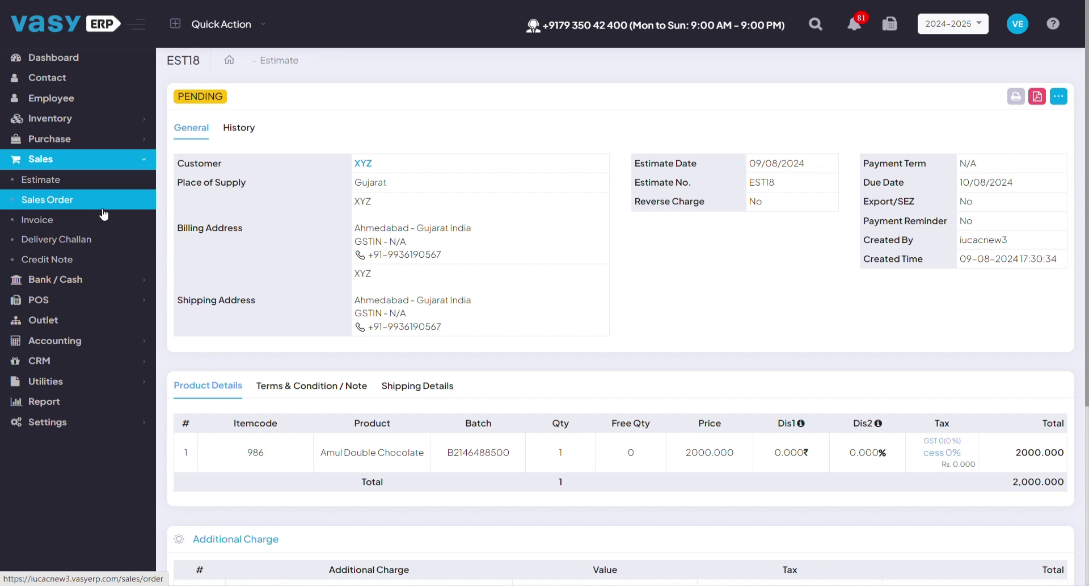
- Open the sales invoice list, which shows 58 invoices
left_click(61, 224)
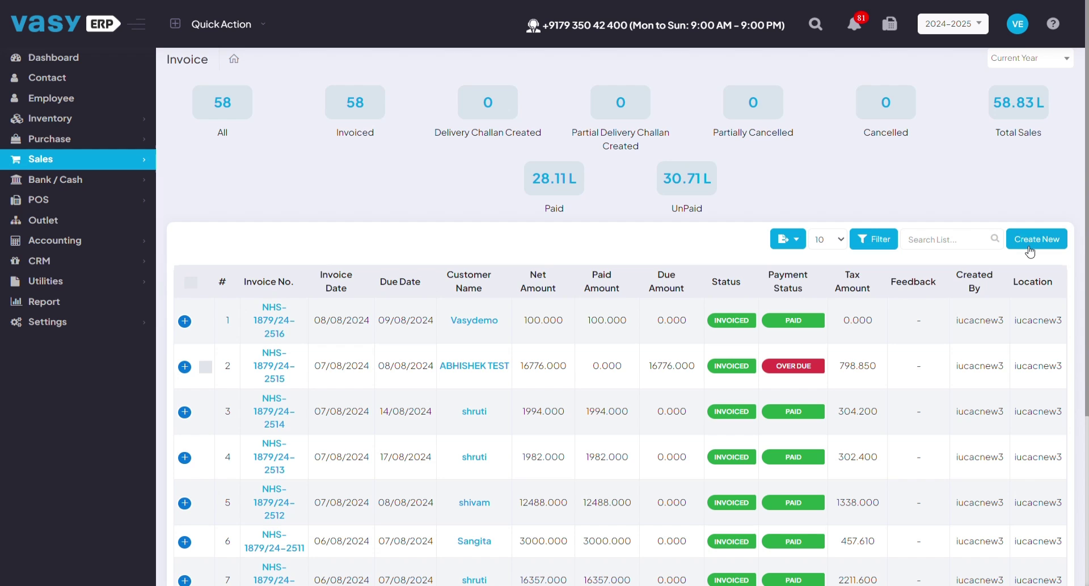
- Start a new sales invoice and select customer XYZ by searching their phone number
left_click(1030, 242)
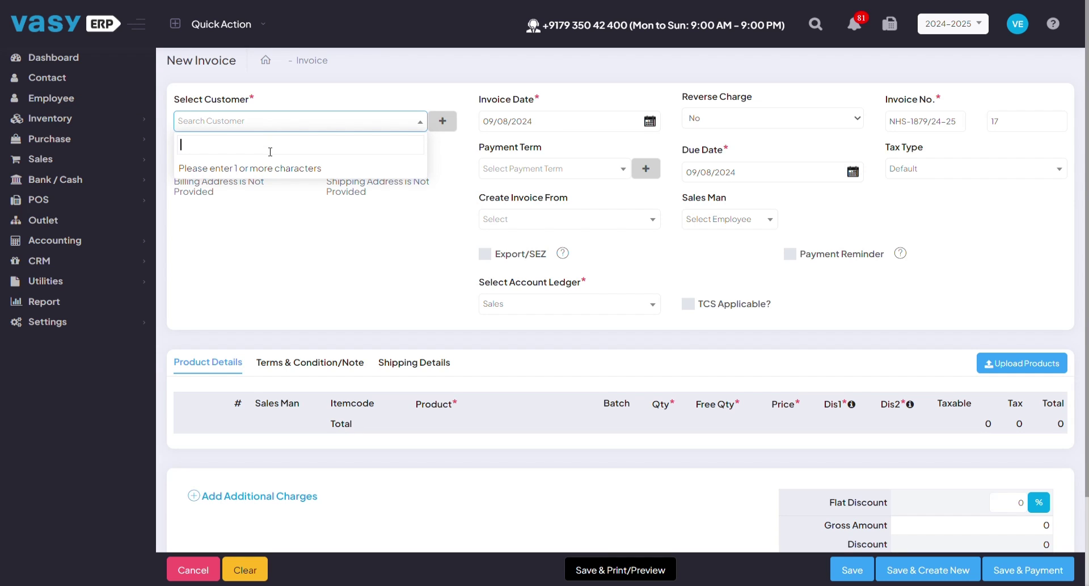
left_click(443, 122)
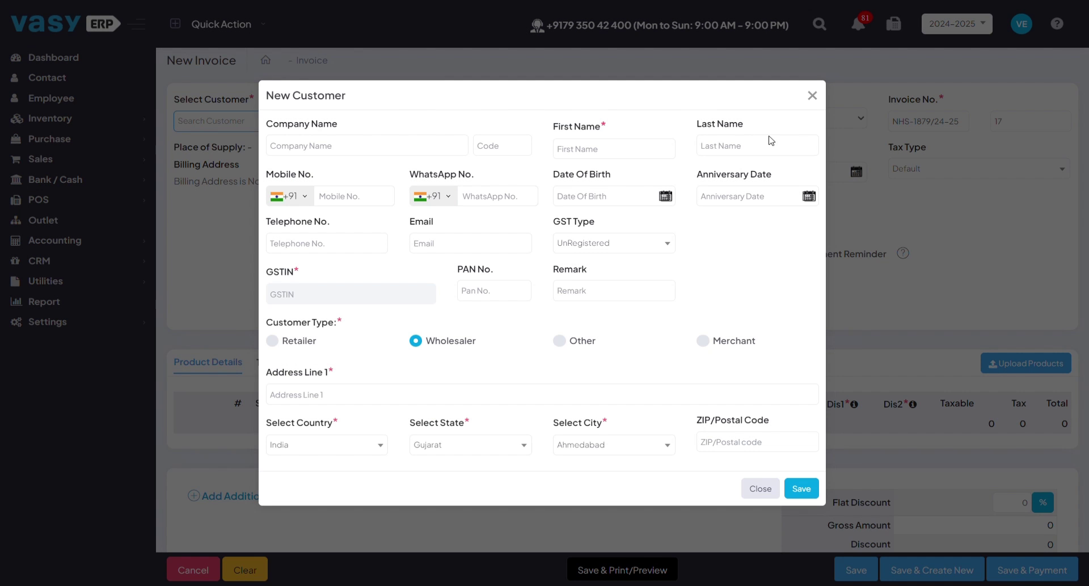
left_click(813, 96)
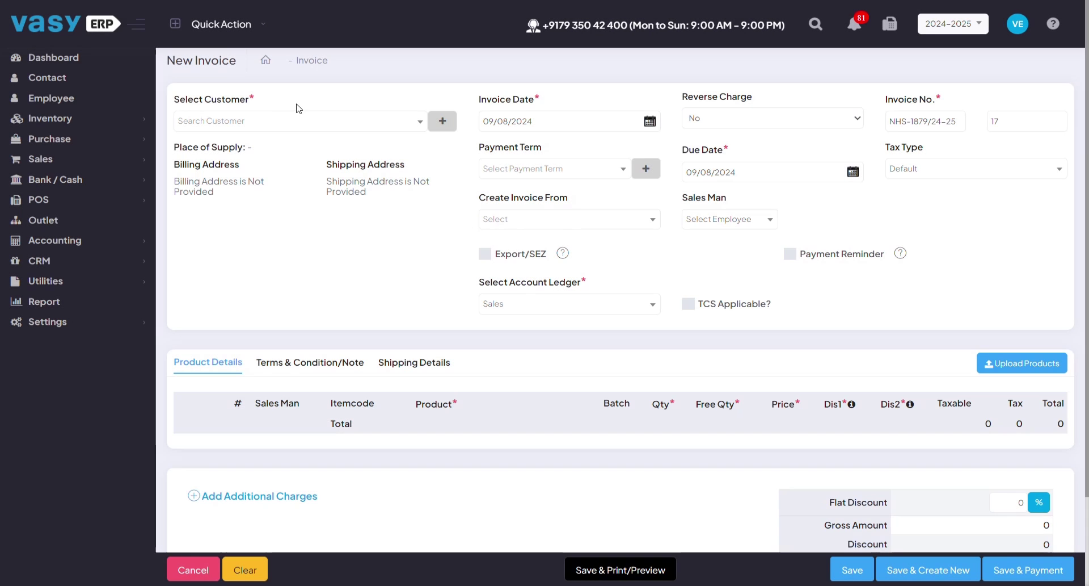
left_click(268, 117)
type("9936")
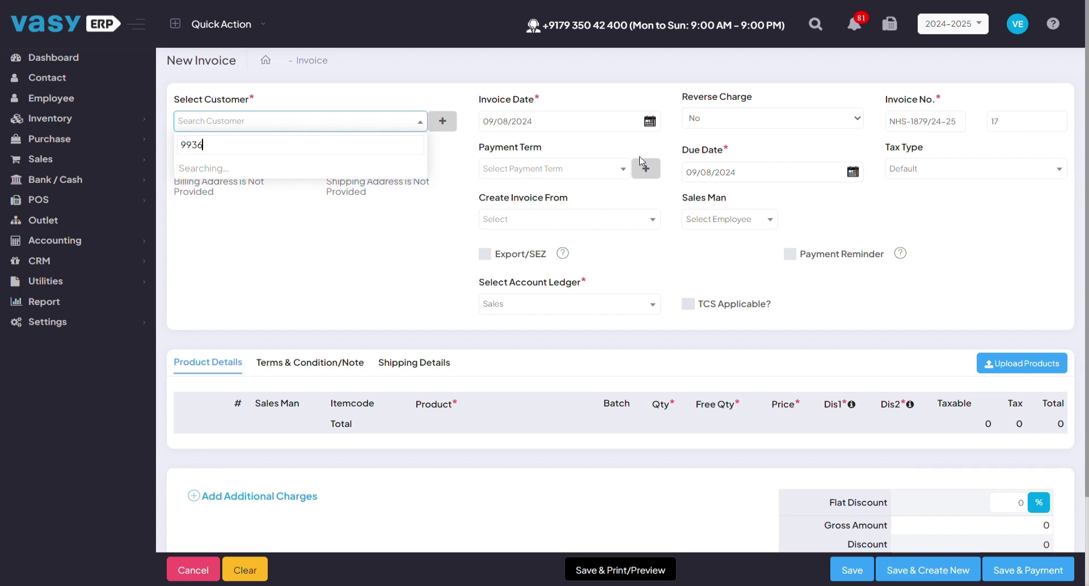
left_click(301, 169)
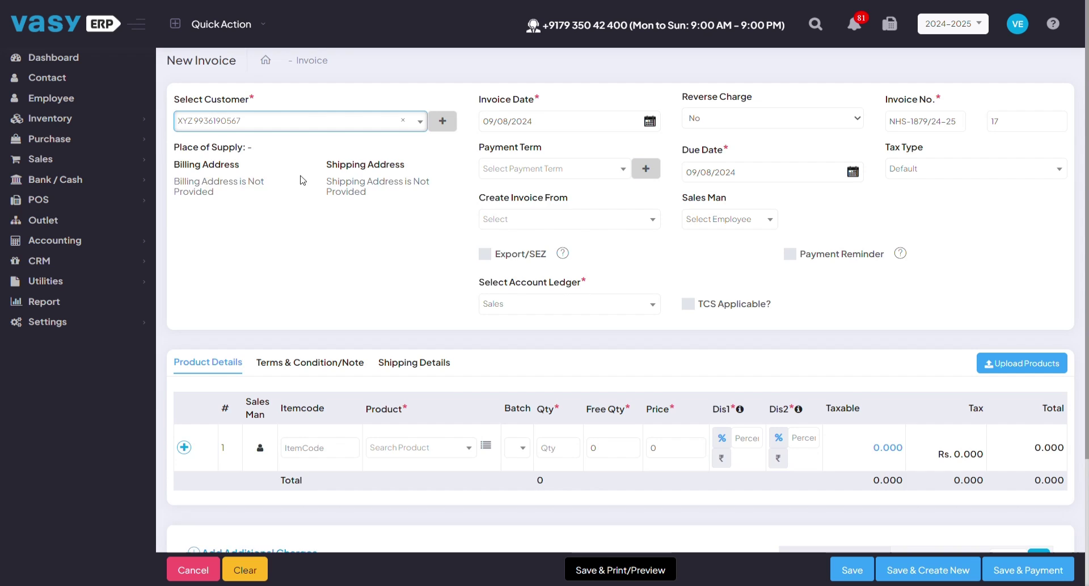
- Search 'CHO' and add ORANGE LOVE SCHOOL BAG to the first invoice row
left_click(739, 278)
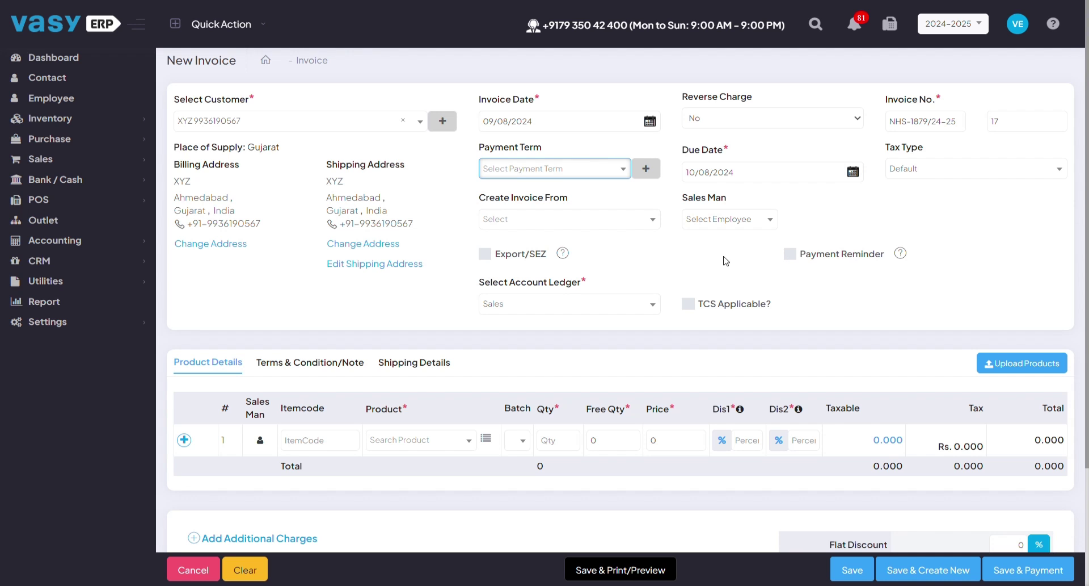
scroll(727, 261, "down", 3)
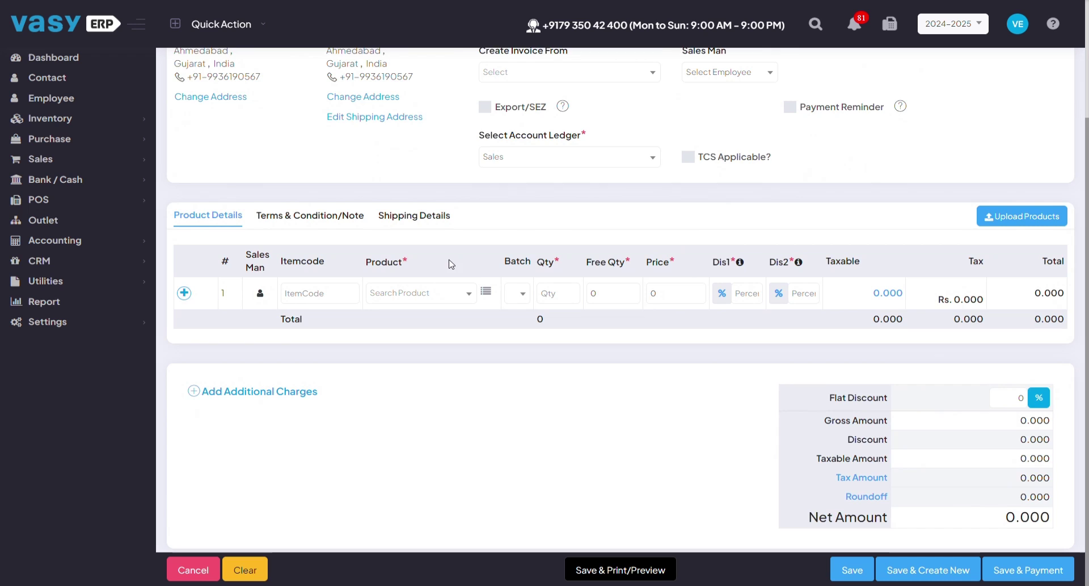
scroll(397, 259, "up", 2)
scroll(452, 264, "down", 1)
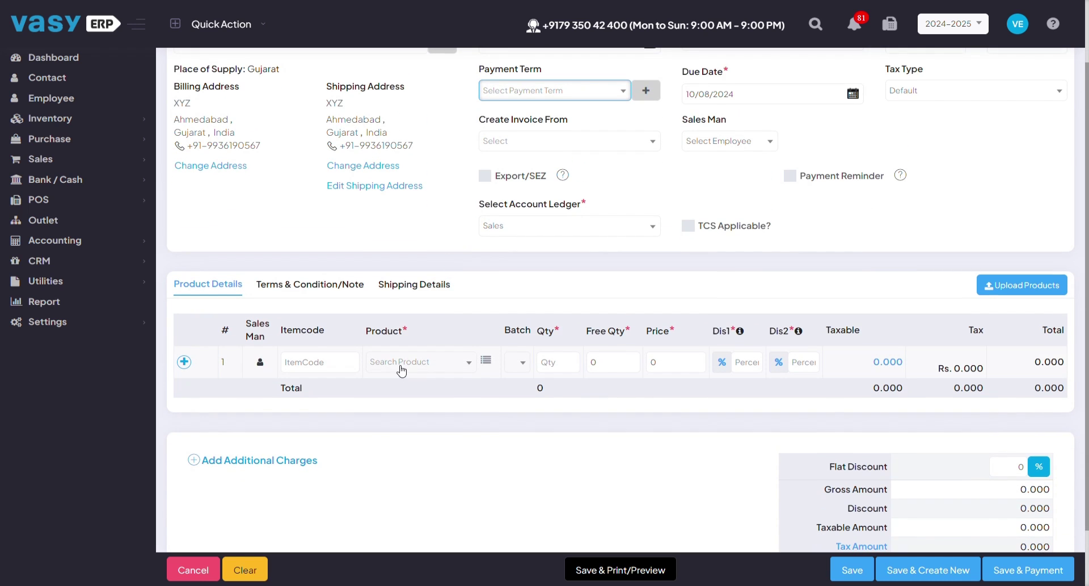
left_click(402, 370)
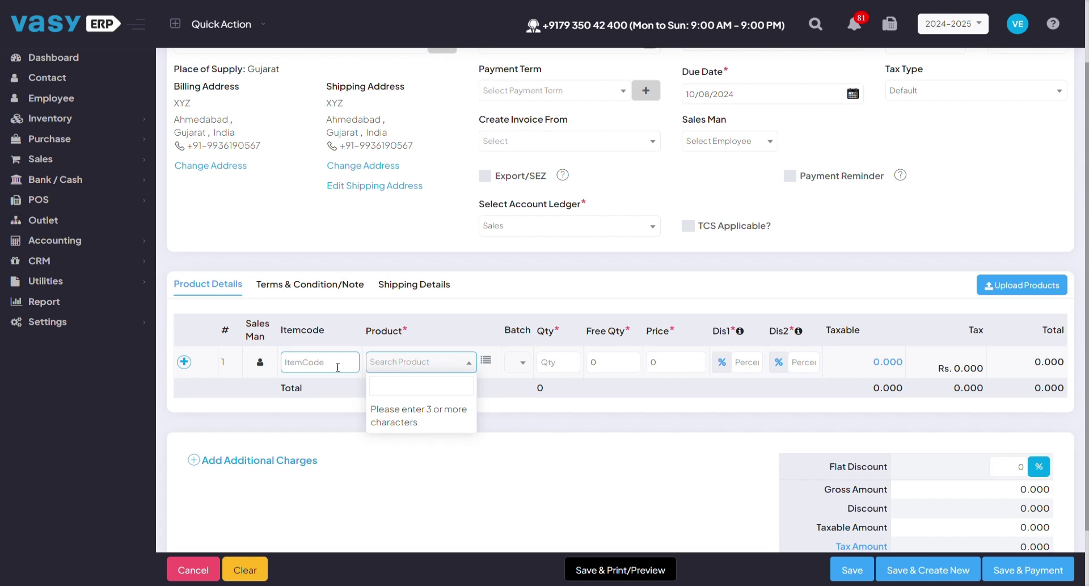
left_click(338, 367)
left_click(416, 363)
type("CHO")
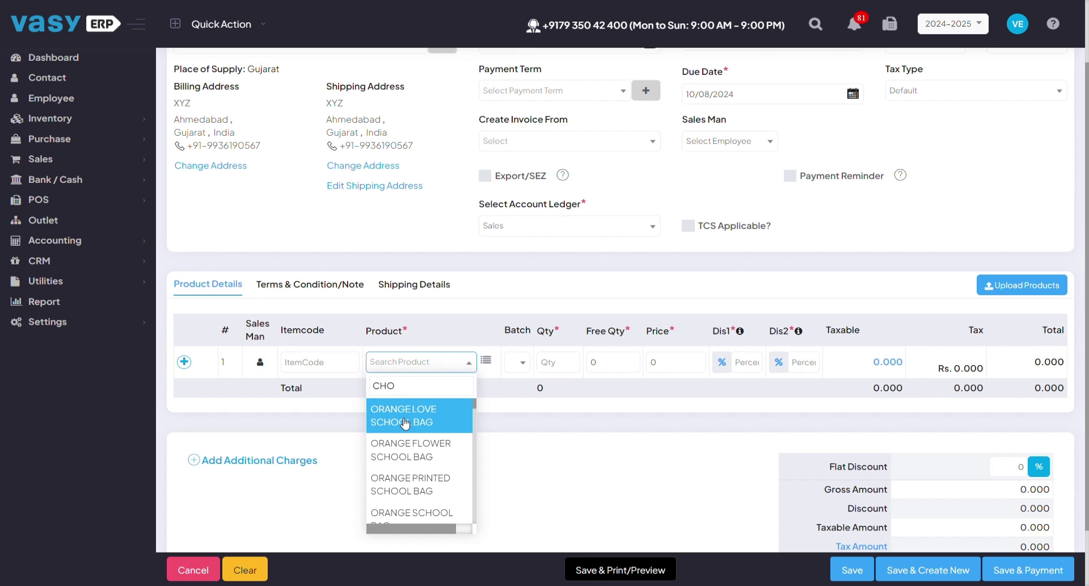
left_click(401, 419)
- Confirm the bag row at qty 1 and price 8000 so the net amount recalculates to 9440
left_click(667, 374)
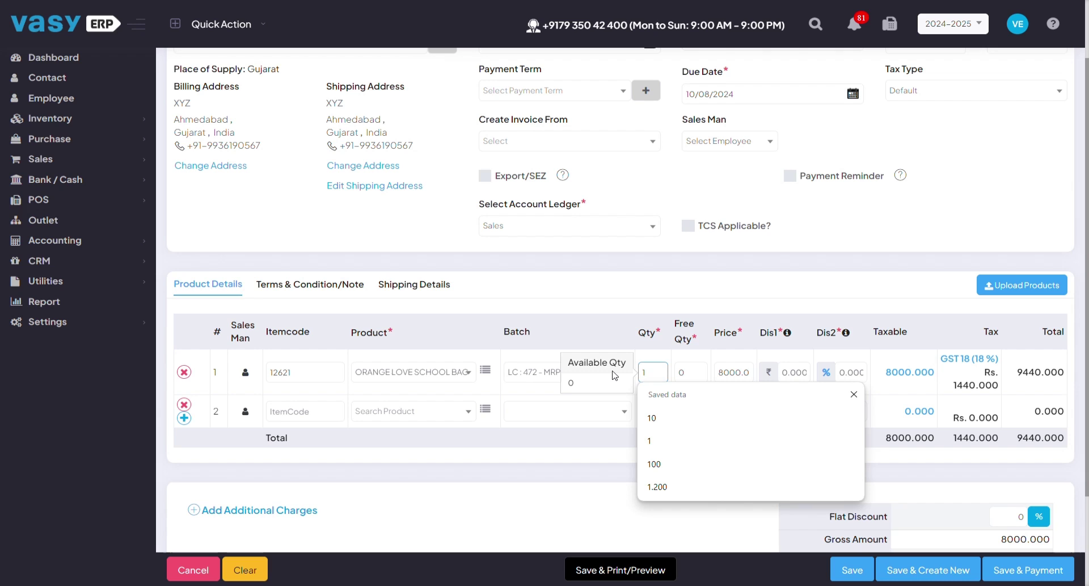
left_click(795, 372)
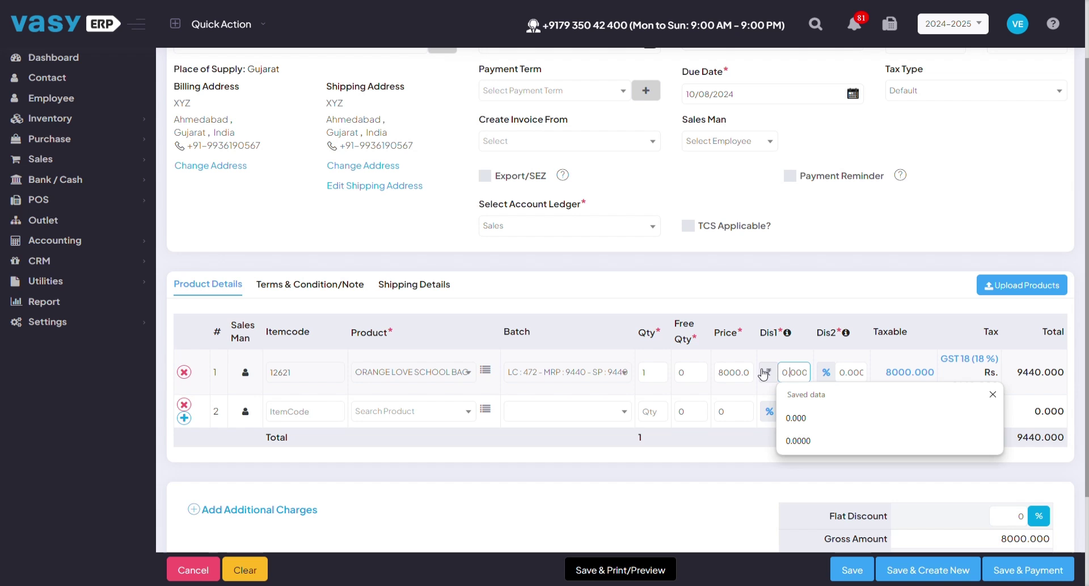
left_click(737, 370)
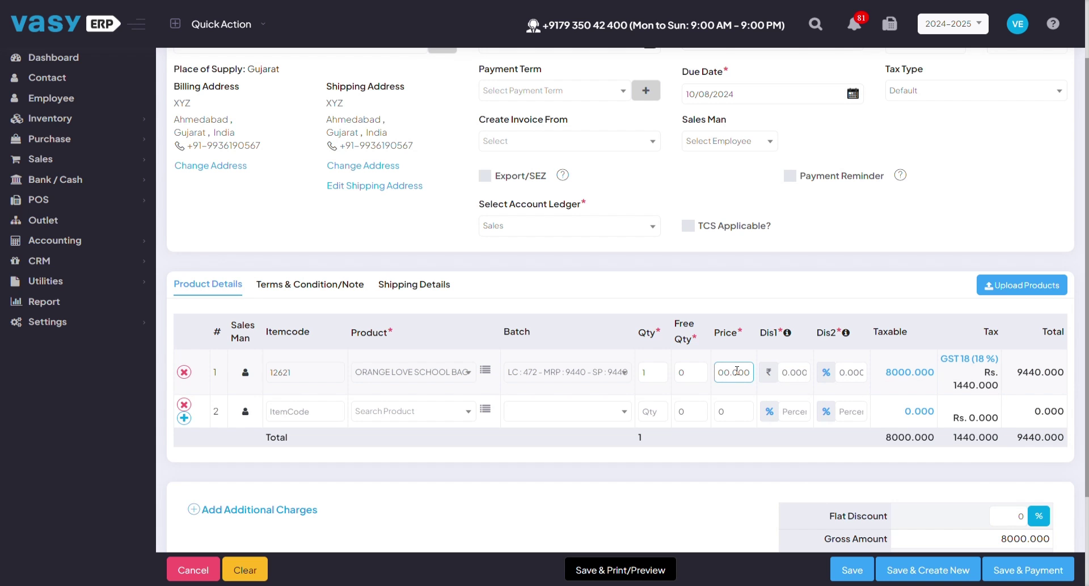
scroll(750, 502, "down", 2)
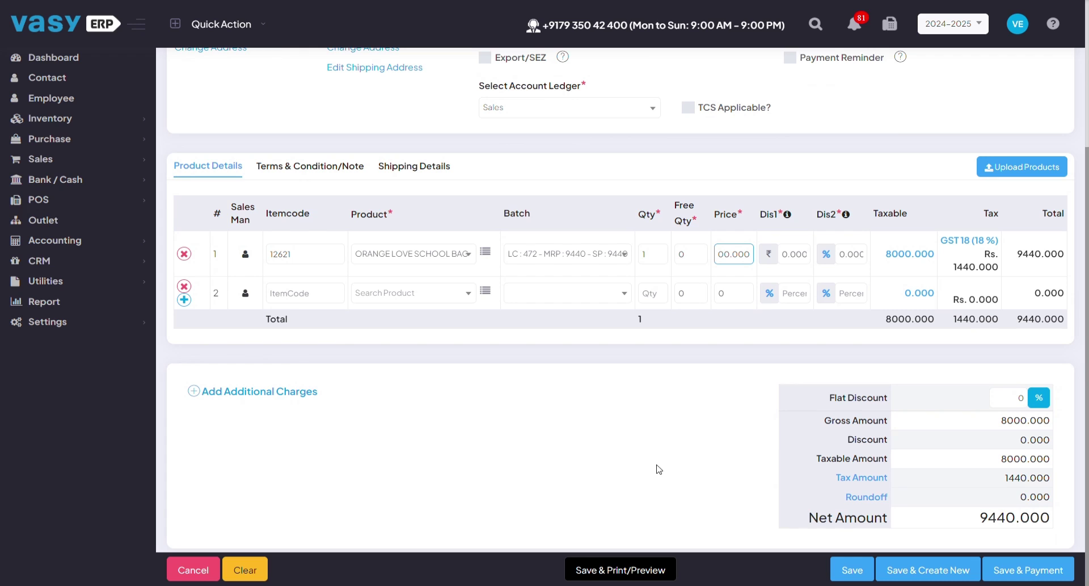
- Add a Transport Charge of 100 with 18% GST, bringing the net amount to 9558
left_click(264, 398)
left_click(357, 437)
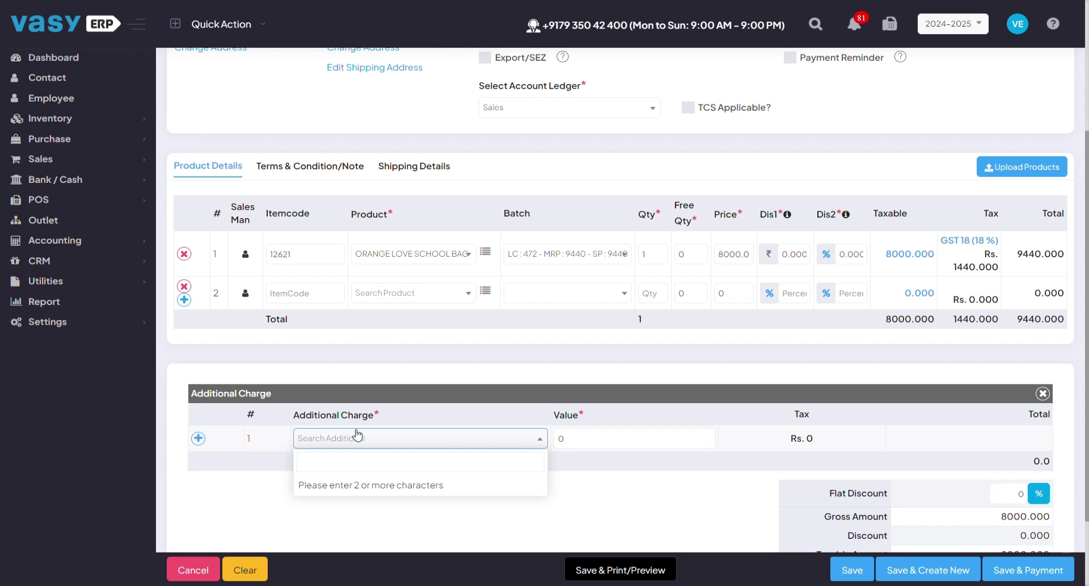
type("TRAN")
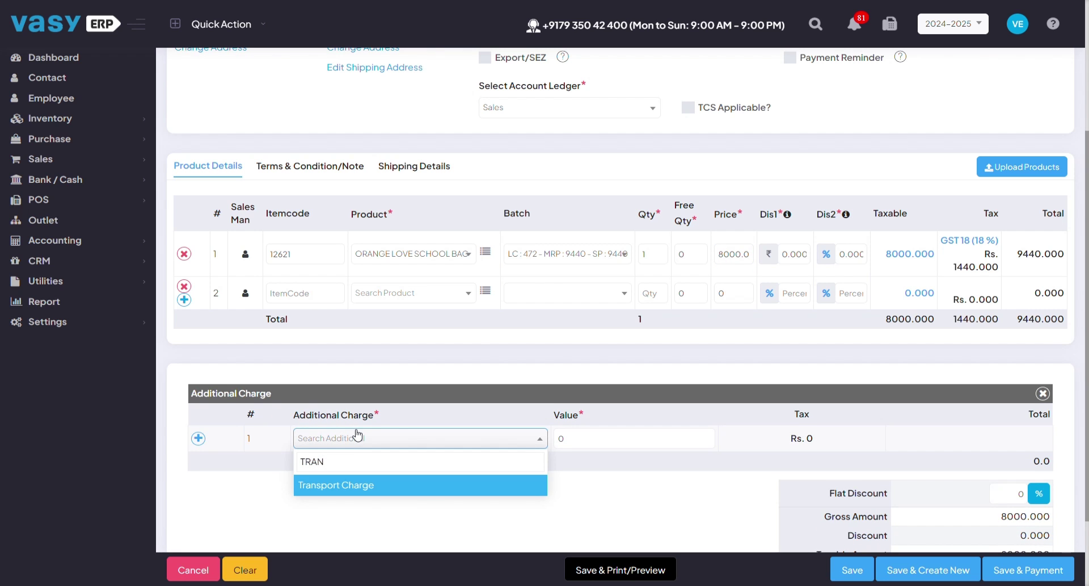
key("Return")
scroll(359, 437, "down", 2)
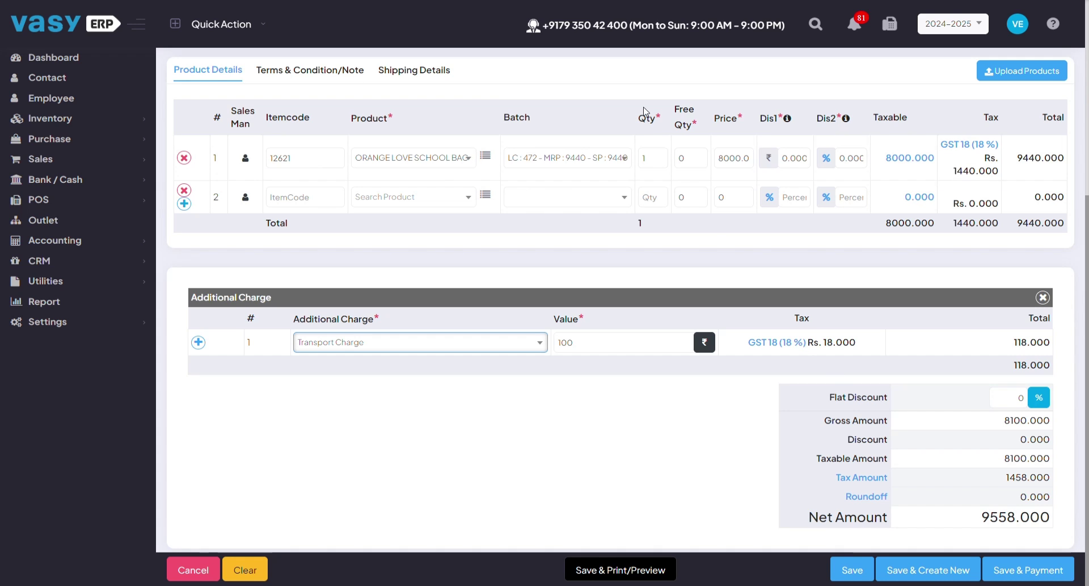
left_click(661, 158)
- Change the bag quantity to 10 and save the invoice, totalling 94,518
type("00")
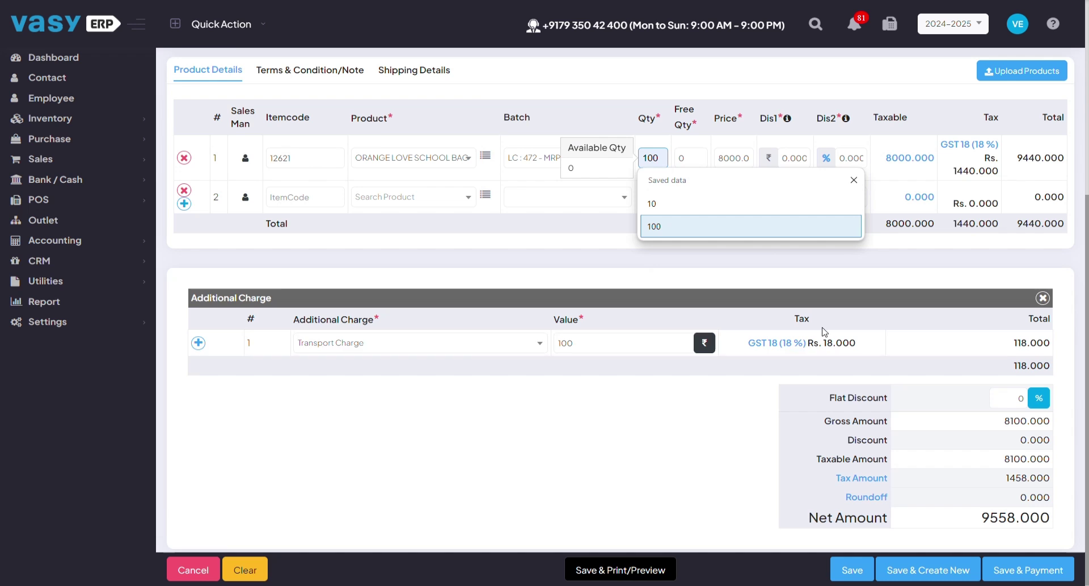
left_click(840, 572)
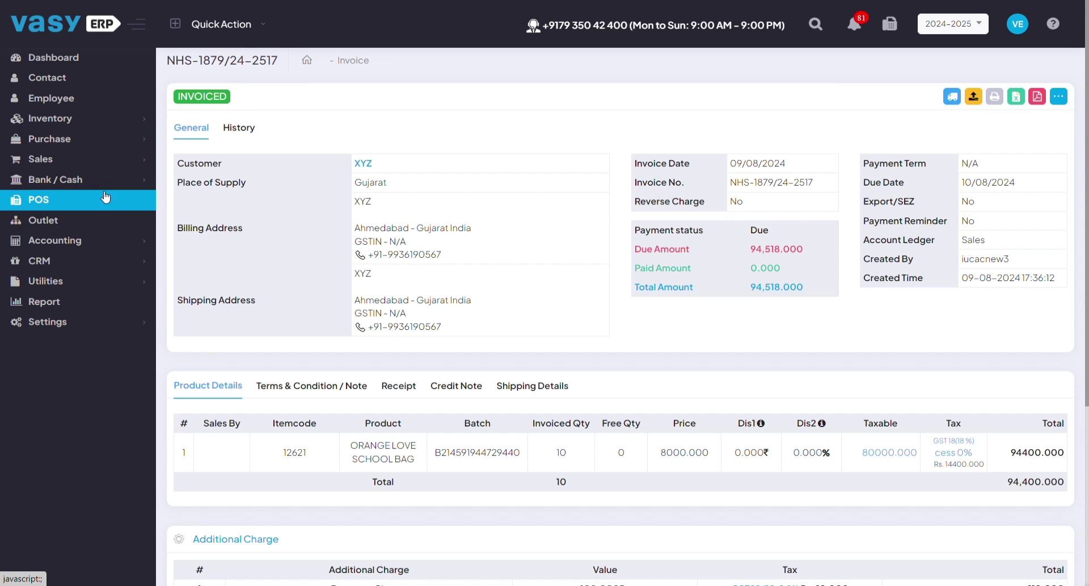
scroll(480, 221, "down", 2)
scroll(795, 170, "up", 2)
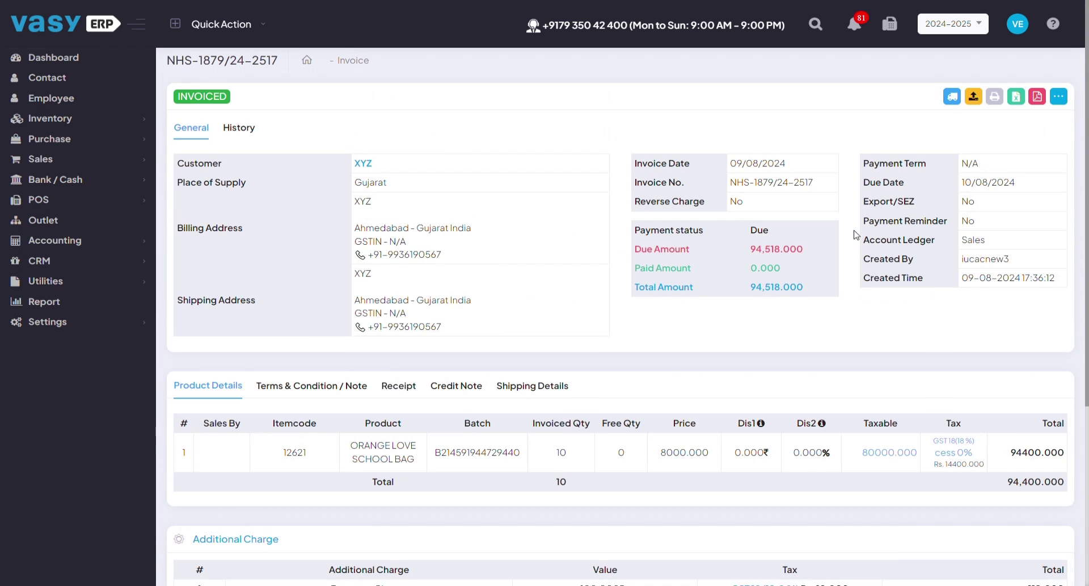
left_click(1059, 98)
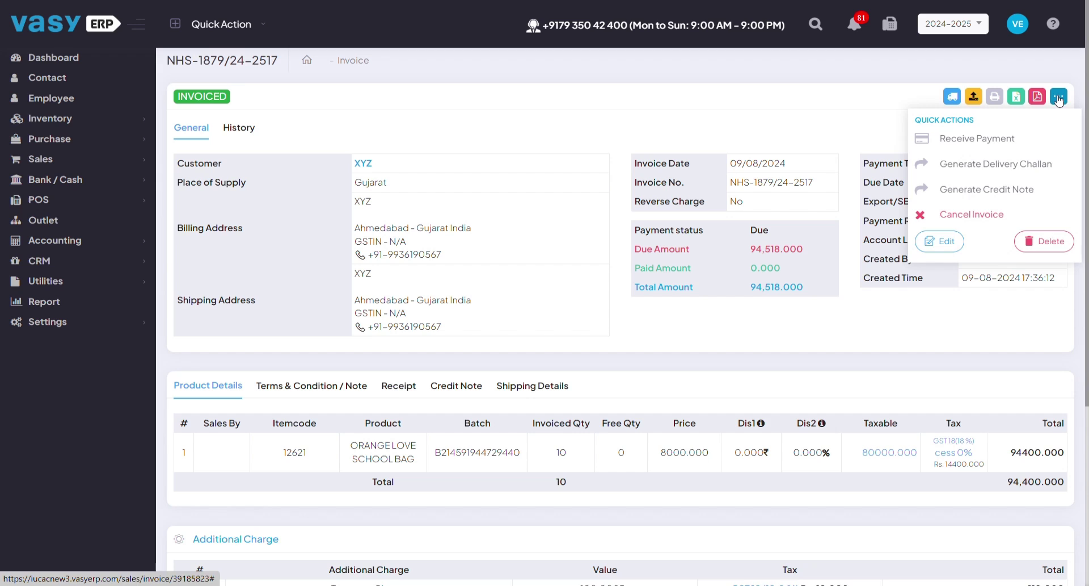
left_click(463, 25)
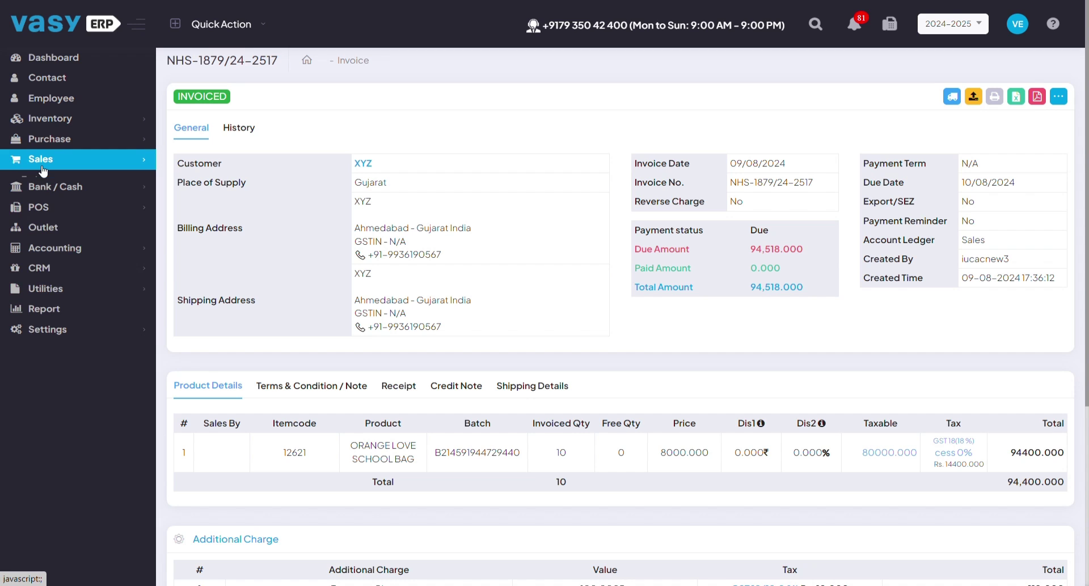
- Start a new credit note and search the customer by phone number
left_click(41, 164)
left_click(77, 260)
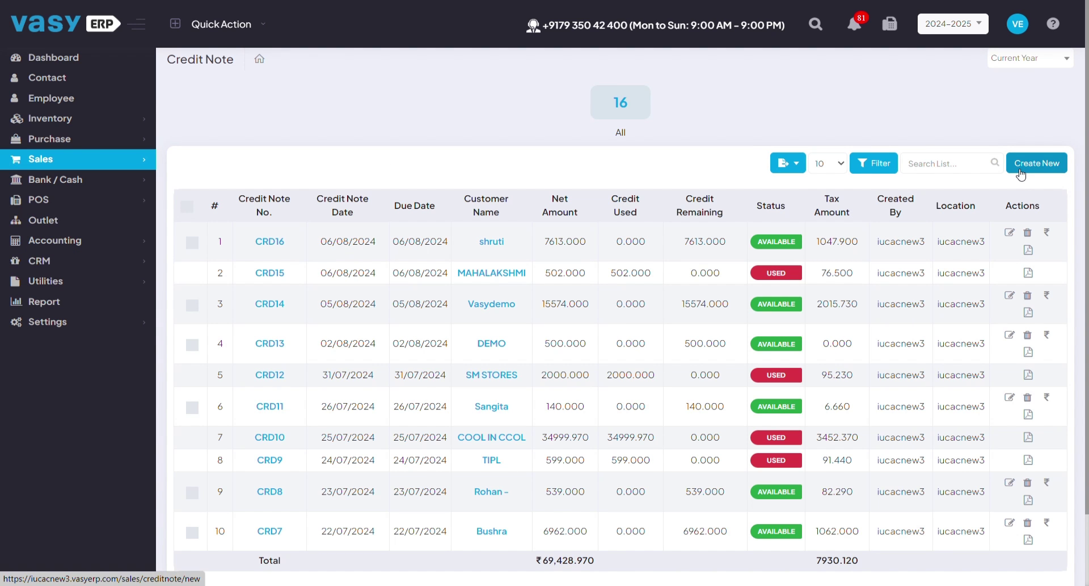
left_click(1020, 176)
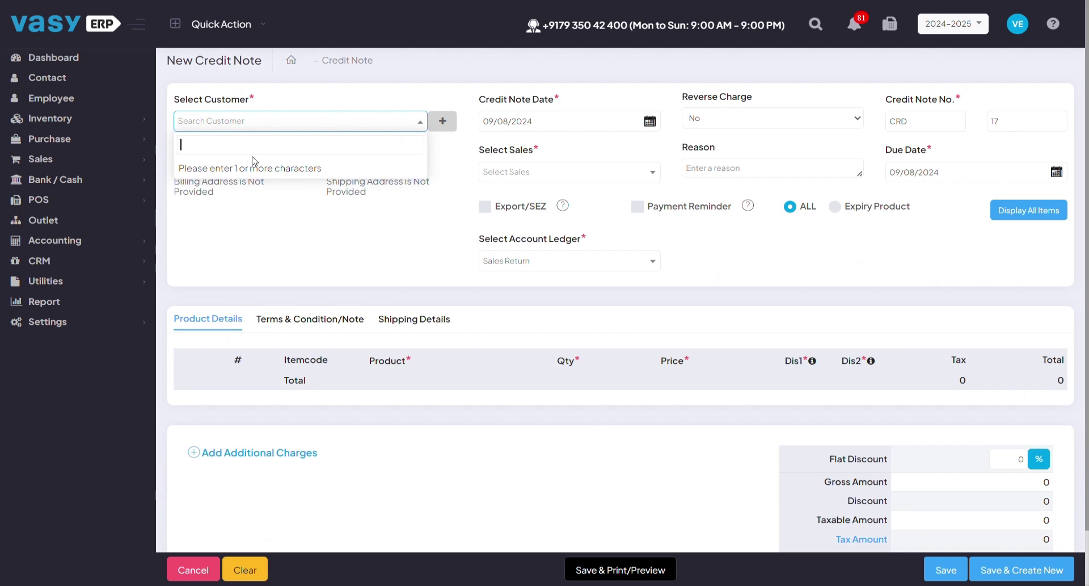
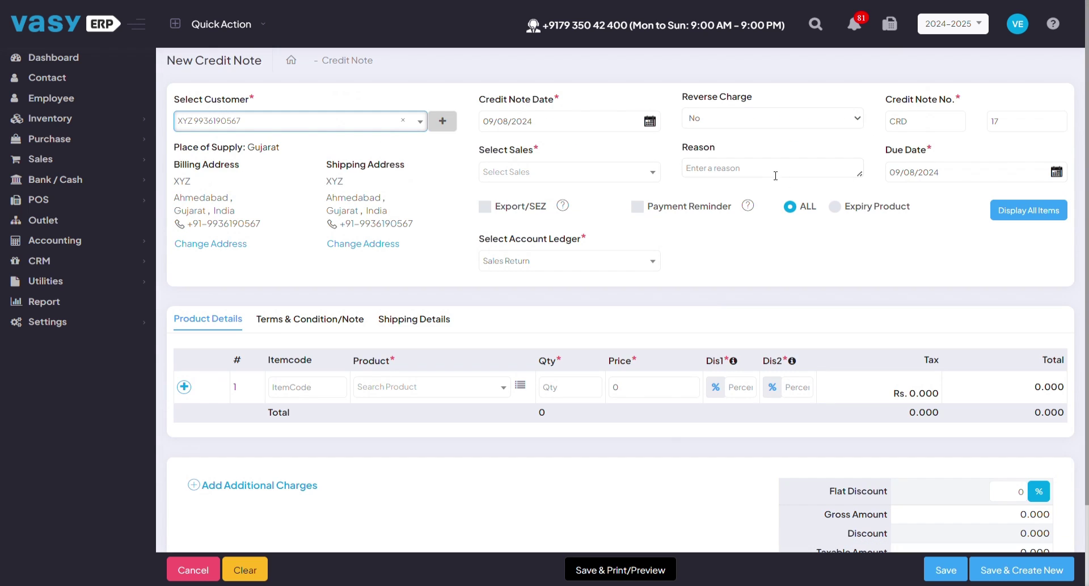
left_click(515, 171)
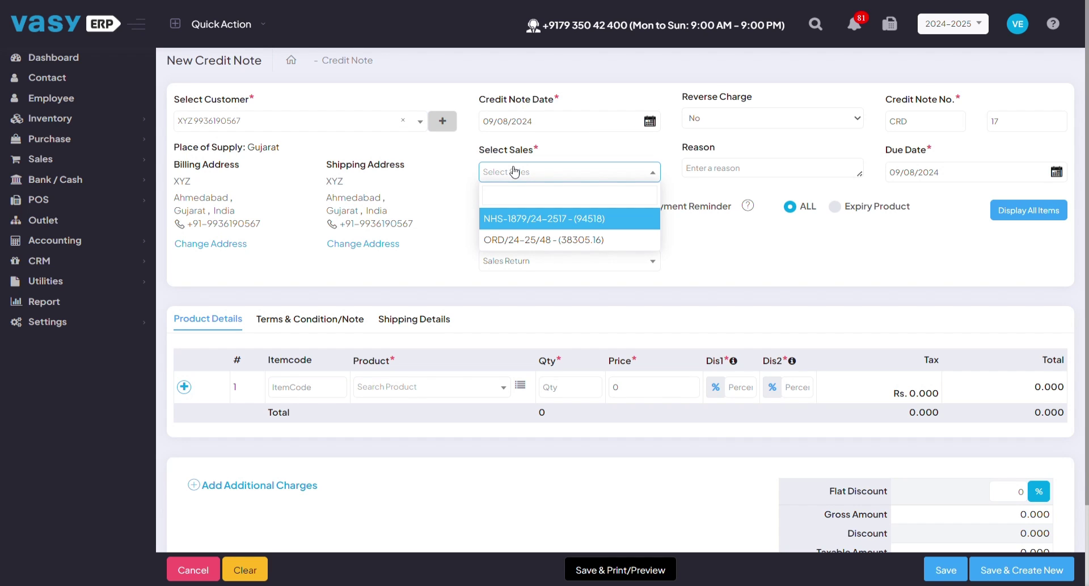
left_click(536, 220)
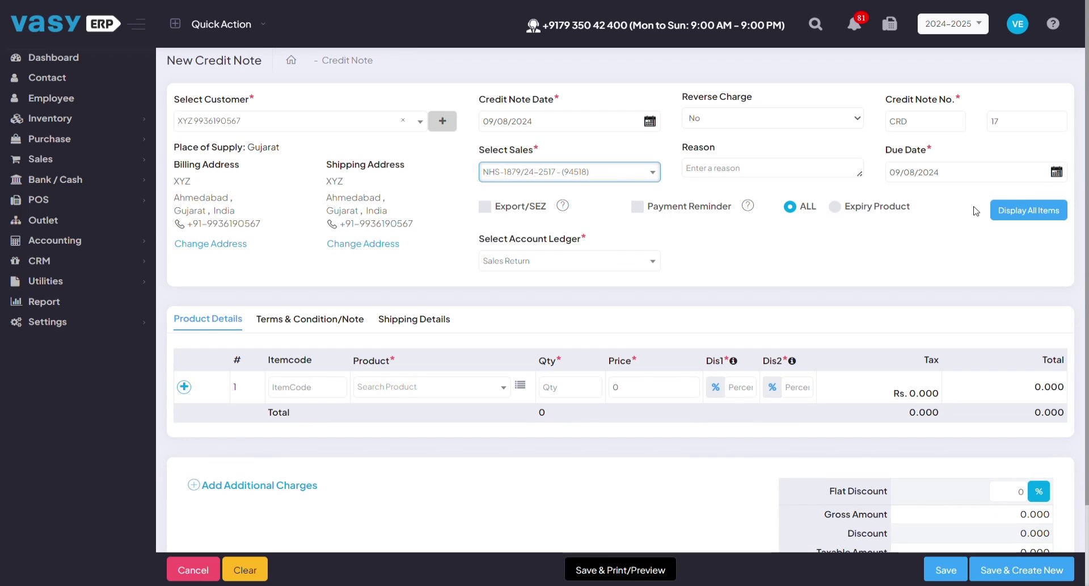
left_click(1030, 211)
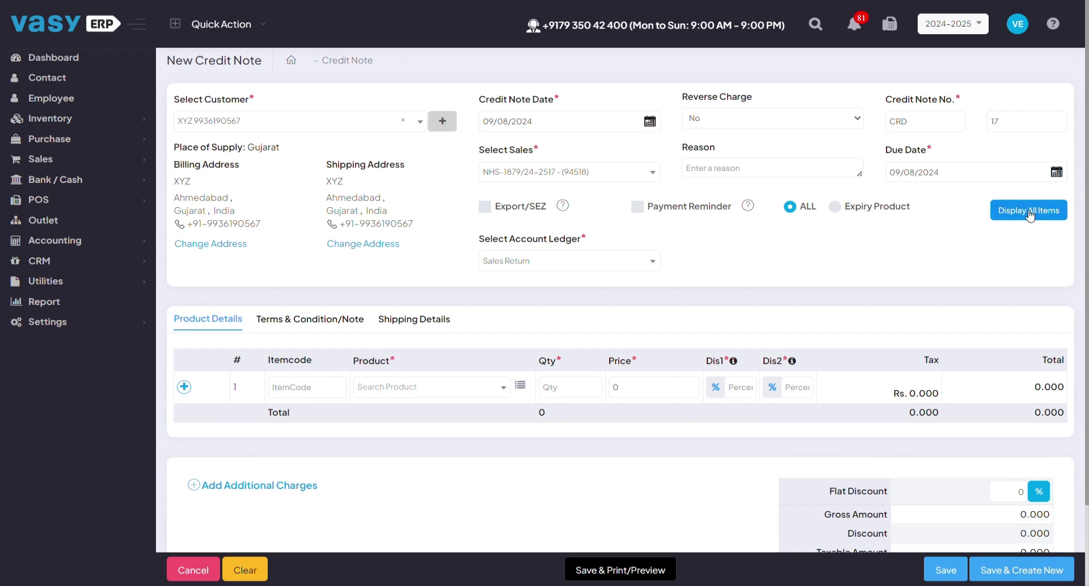
- Remove the blank second row and cut the bag quantity from 10 to 5, net 47,318
scroll(689, 290, "down", 2)
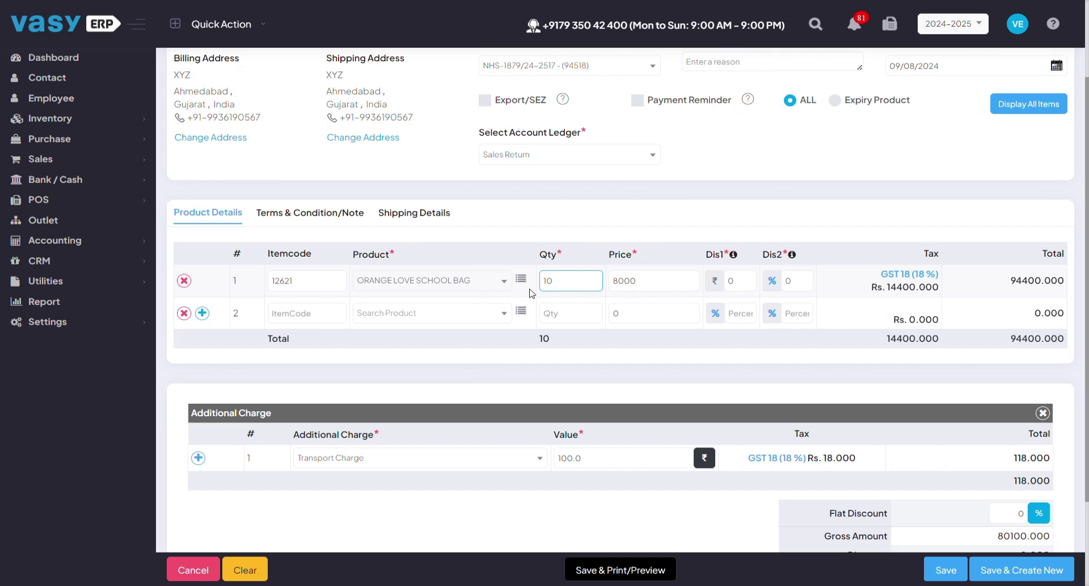
left_click(184, 313)
left_click(580, 276)
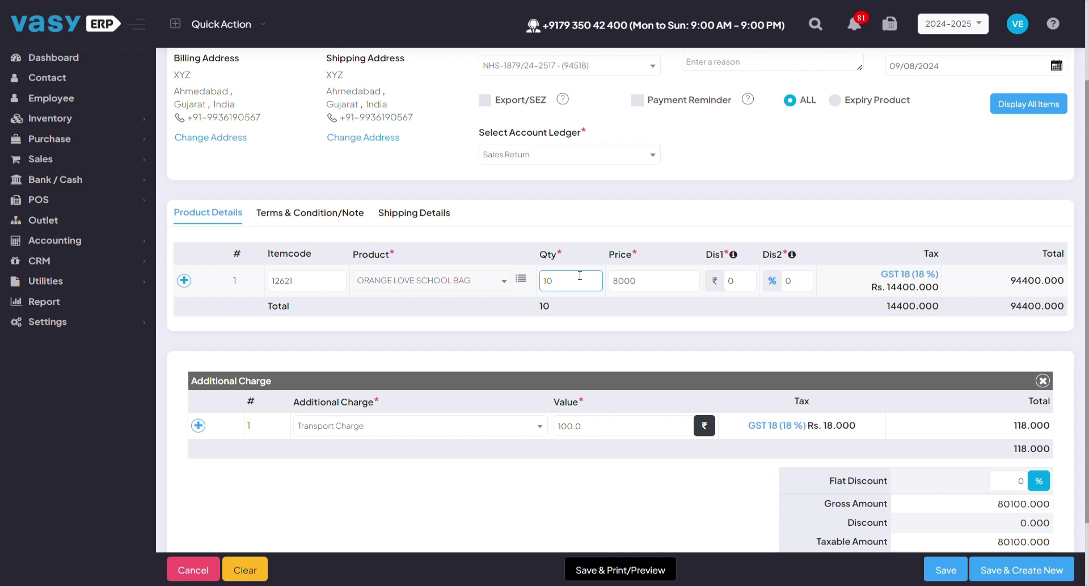
key("BackSpace")
key("BackSpace")
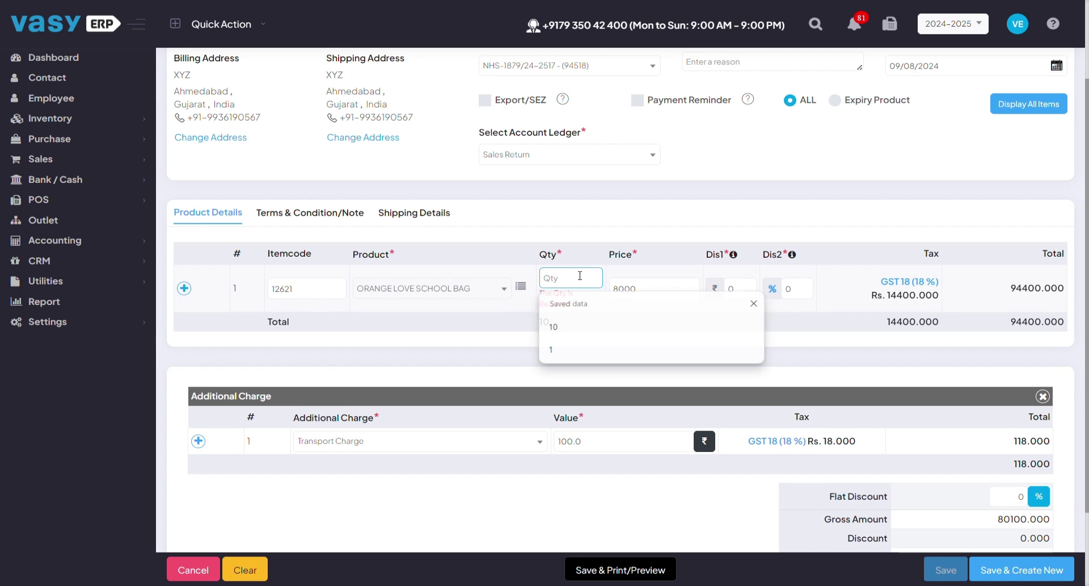
type("5")
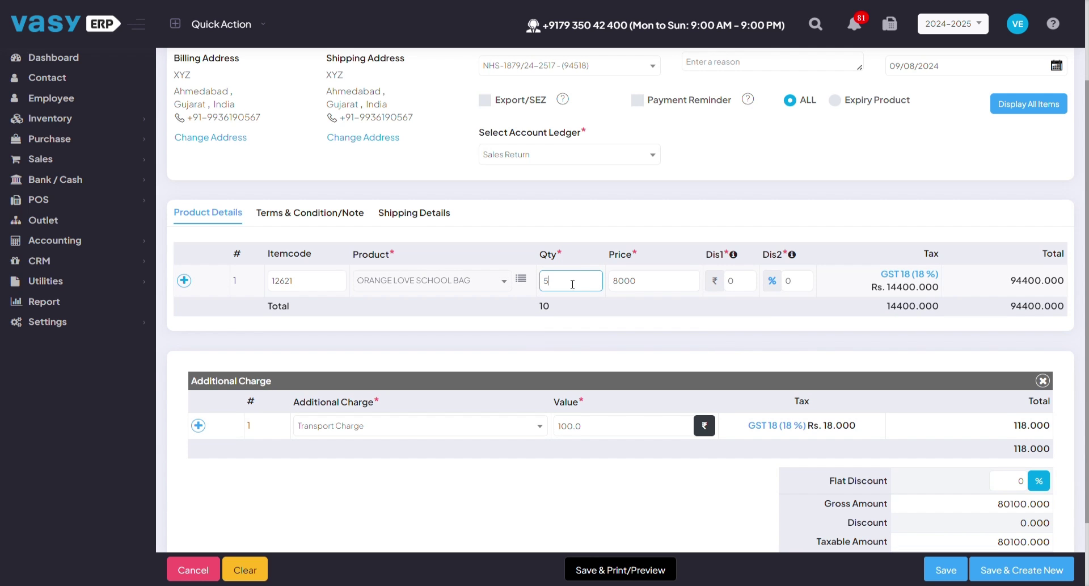
scroll(576, 283, "down", 2)
left_click(583, 433)
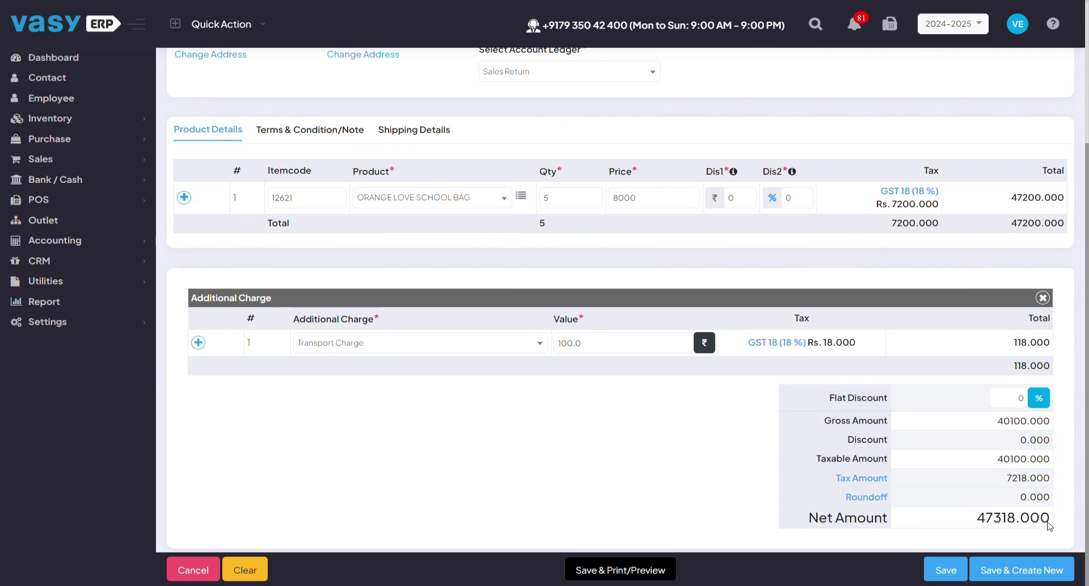
left_click_drag(974, 517, 1042, 507)
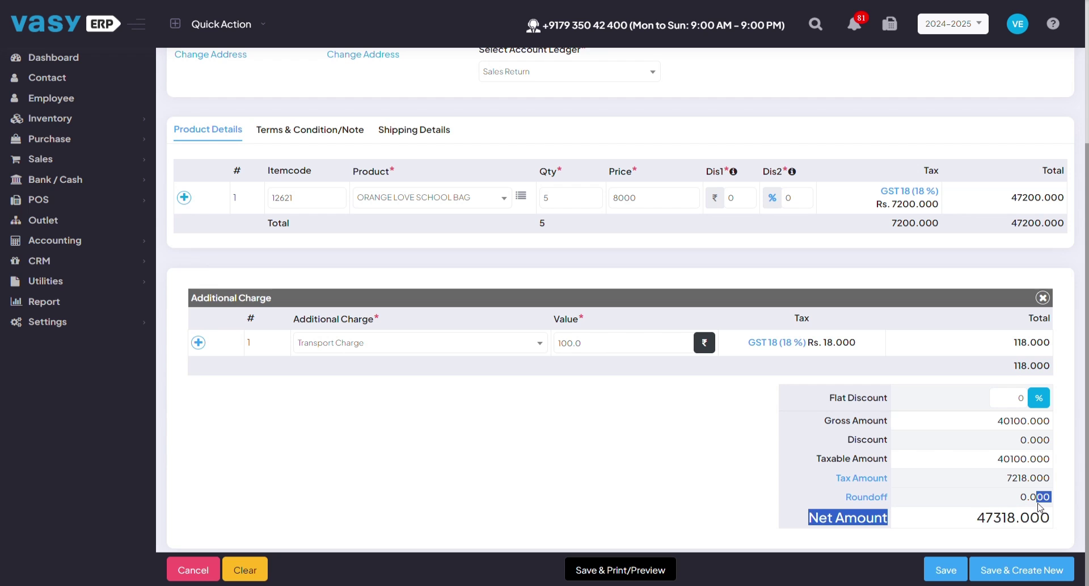
- Save credit note CRD17 for 47,318, confirming despite the pending payment
left_click(944, 569)
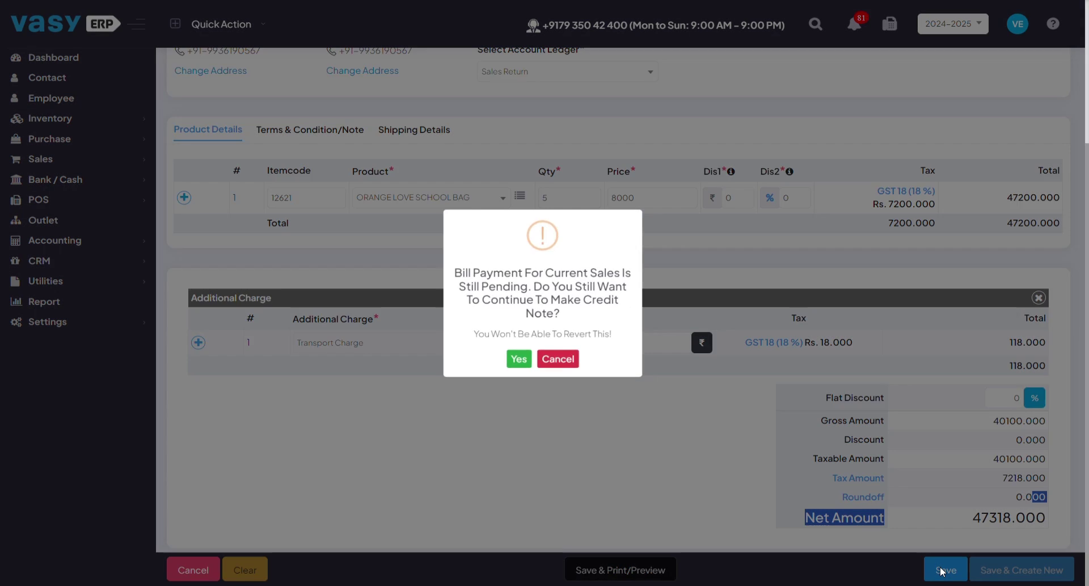
key("Return")
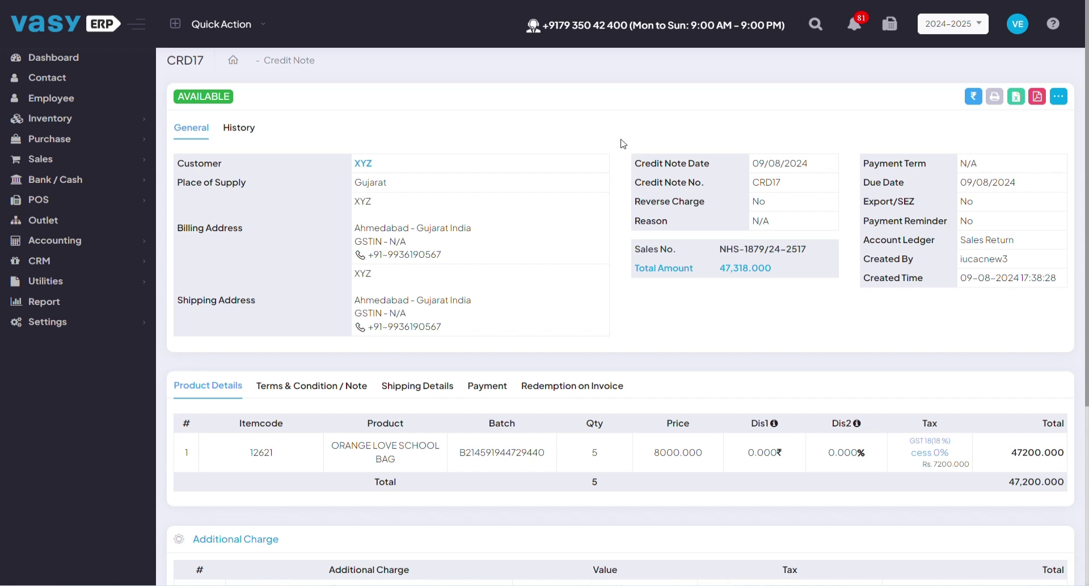
- Start a payment receipt for invoice NHS-1879/24-2517, prefilled with 94,518
left_click(45, 160)
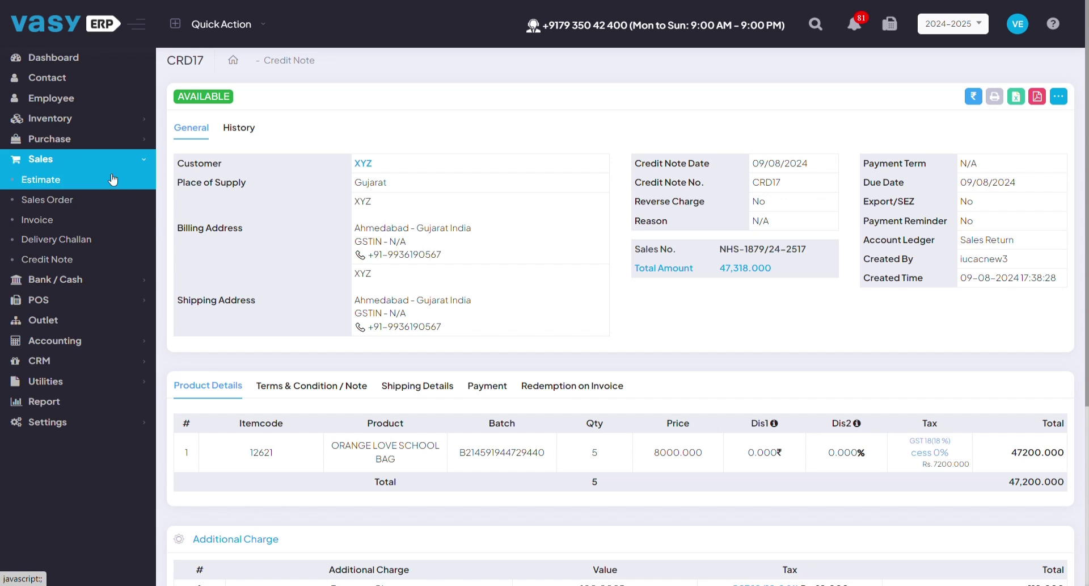
left_click(57, 228)
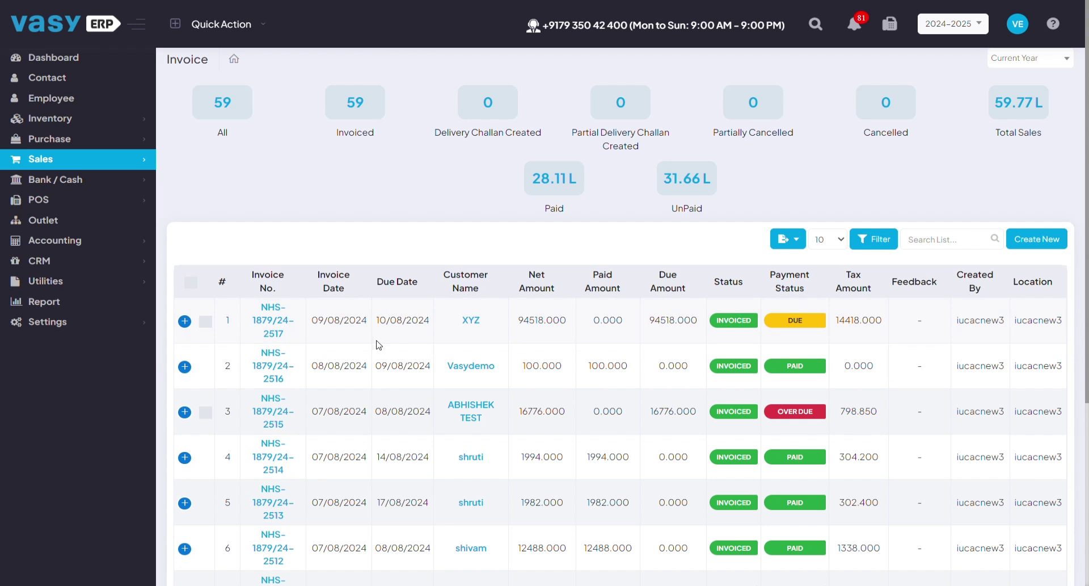
left_click(274, 328)
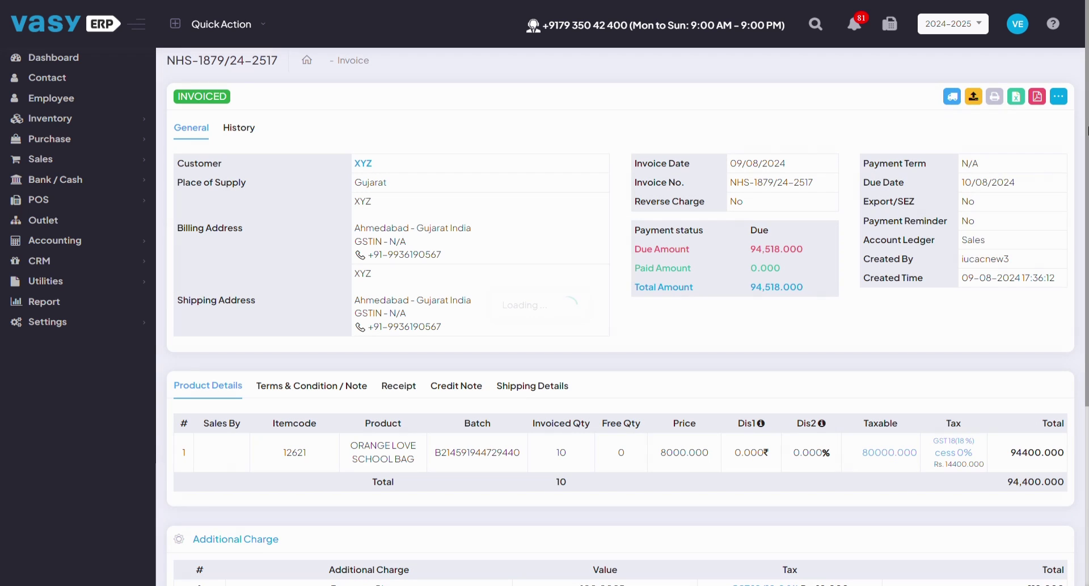
left_click(1059, 97)
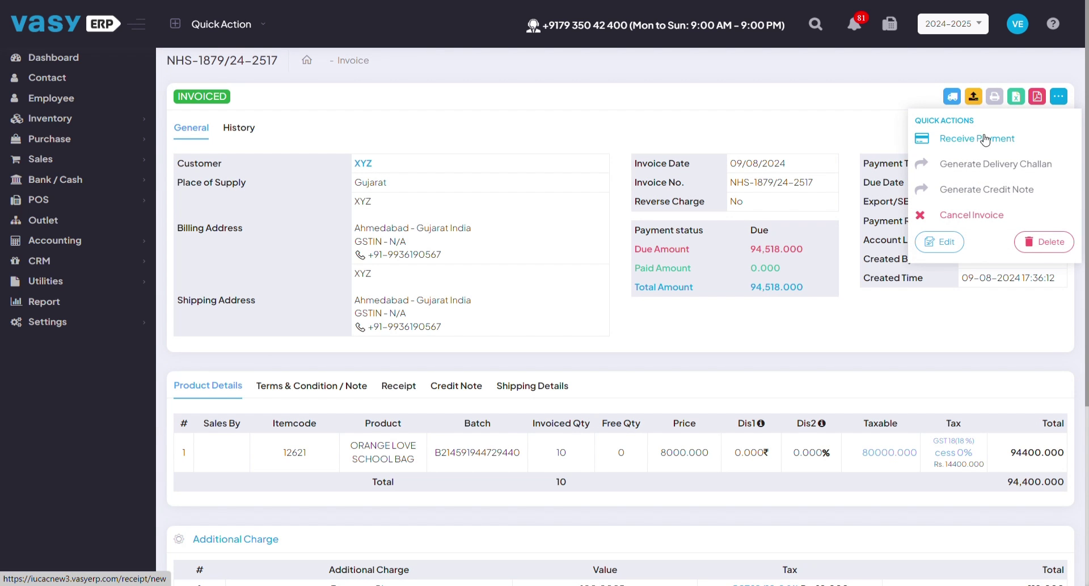
left_click(959, 145)
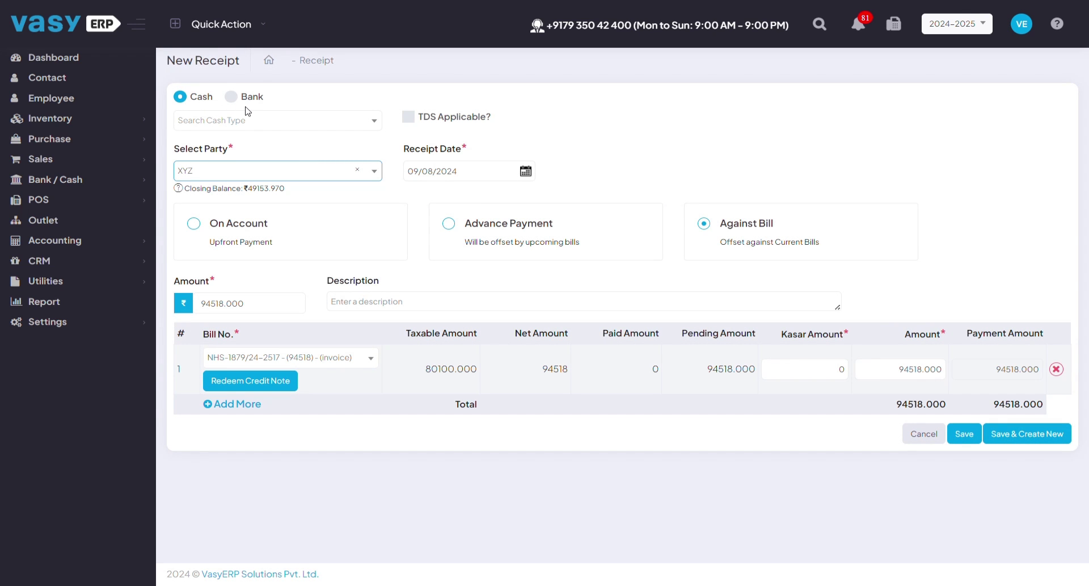
- Set the receipt's cash account to Cash (Cash in Hand)
left_click(247, 122)
left_click(247, 166)
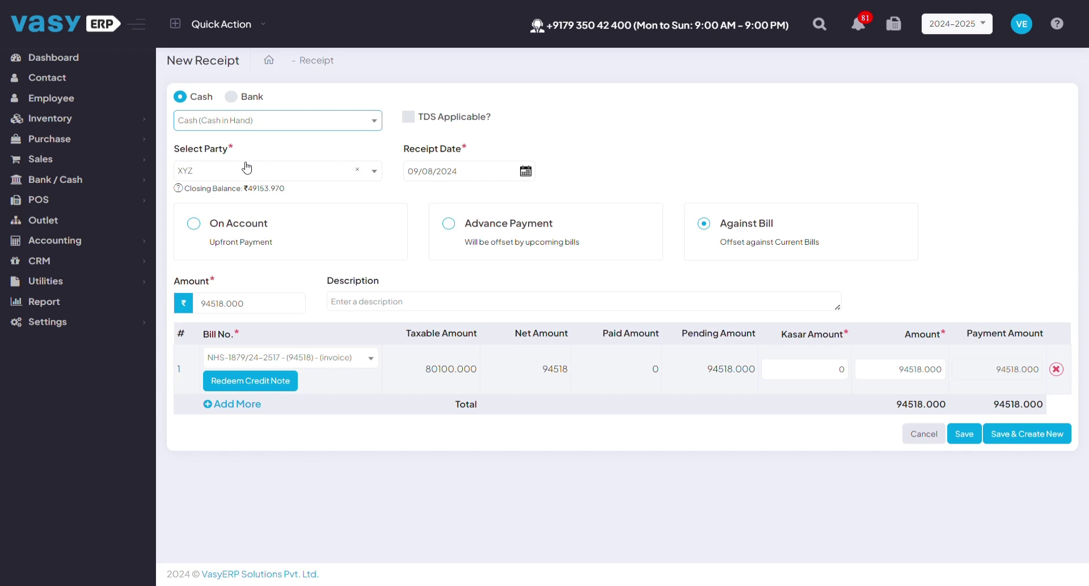
scroll(436, 233, "down", 1)
scroll(341, 317, "up", 1)
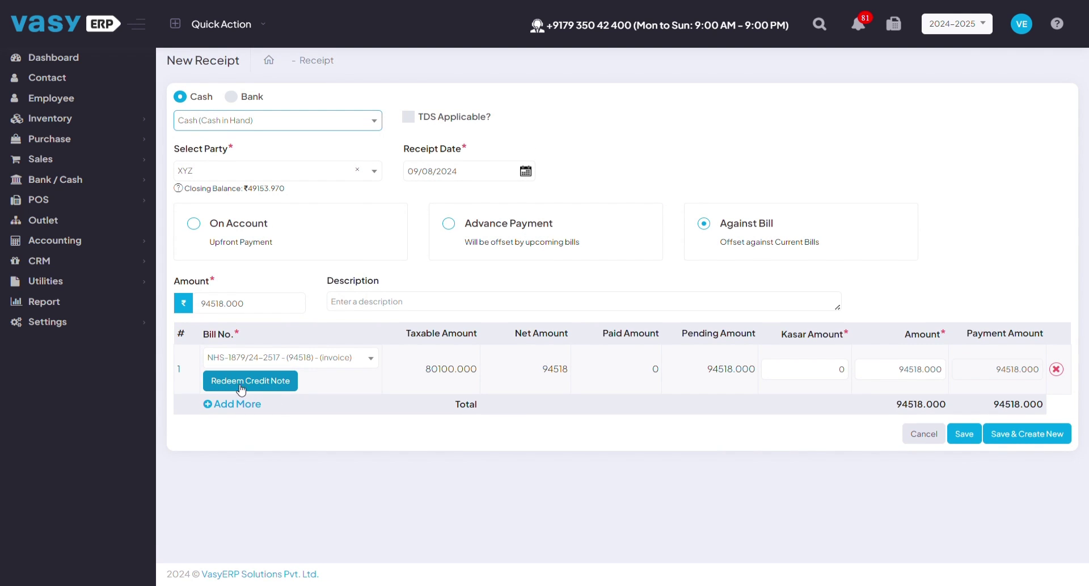
- Redeem credit note CRD17 against the bill, lowering the amount to 47,200
left_click(255, 388)
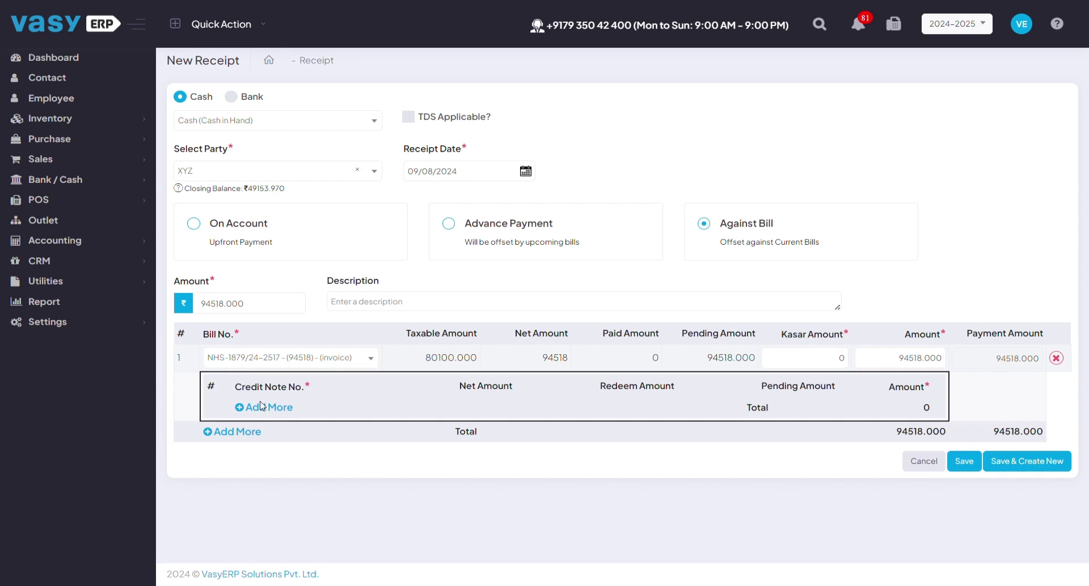
left_click(260, 407)
left_click(266, 412)
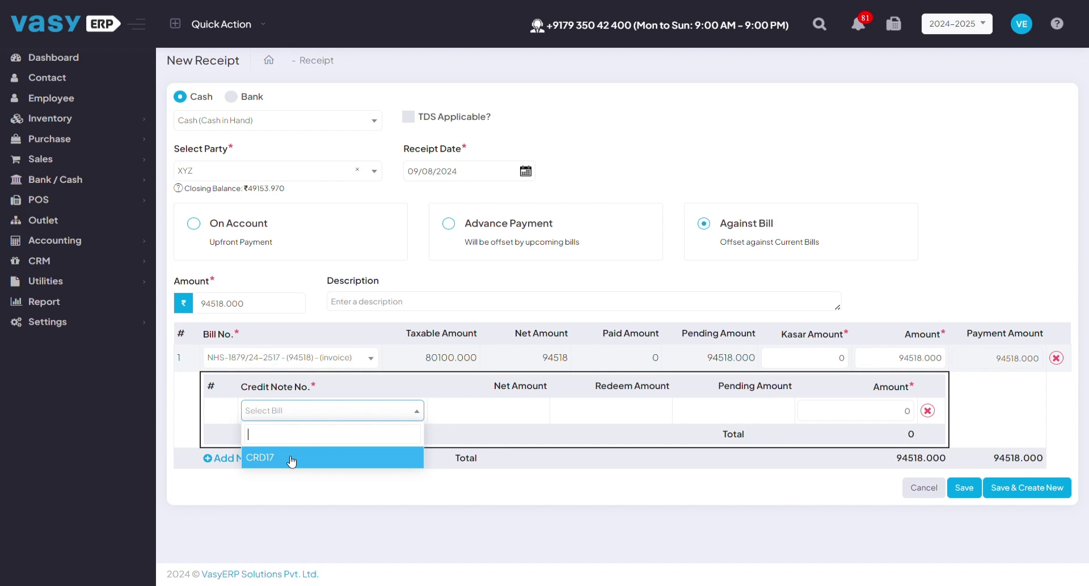
left_click(292, 459)
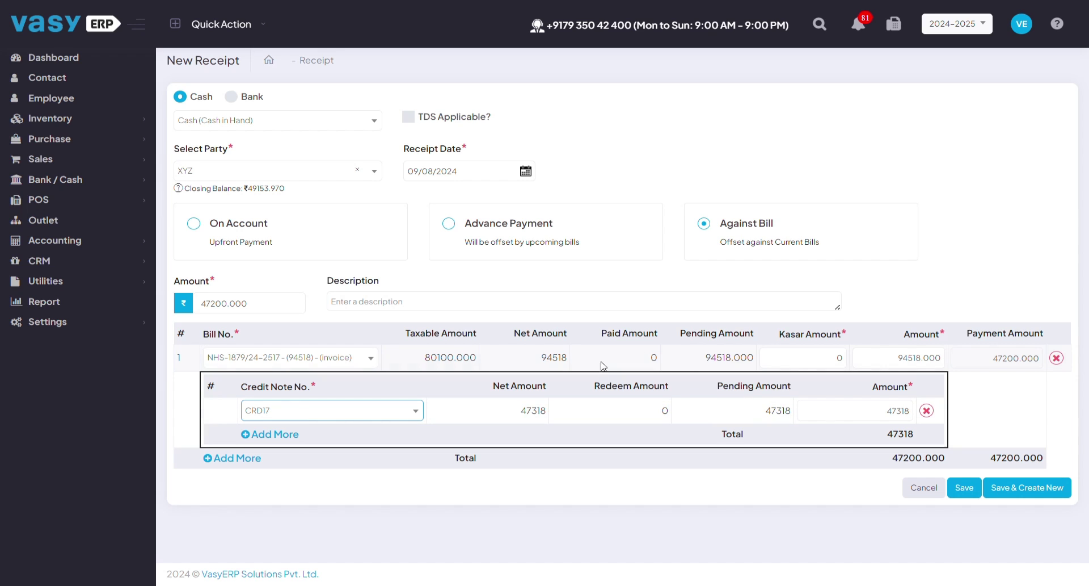
- Confirm the 94518 pending amount, 47318 CRD17 redemption and 47200 cash total, then save receipt PAY543
left_click_drag(703, 359, 754, 357)
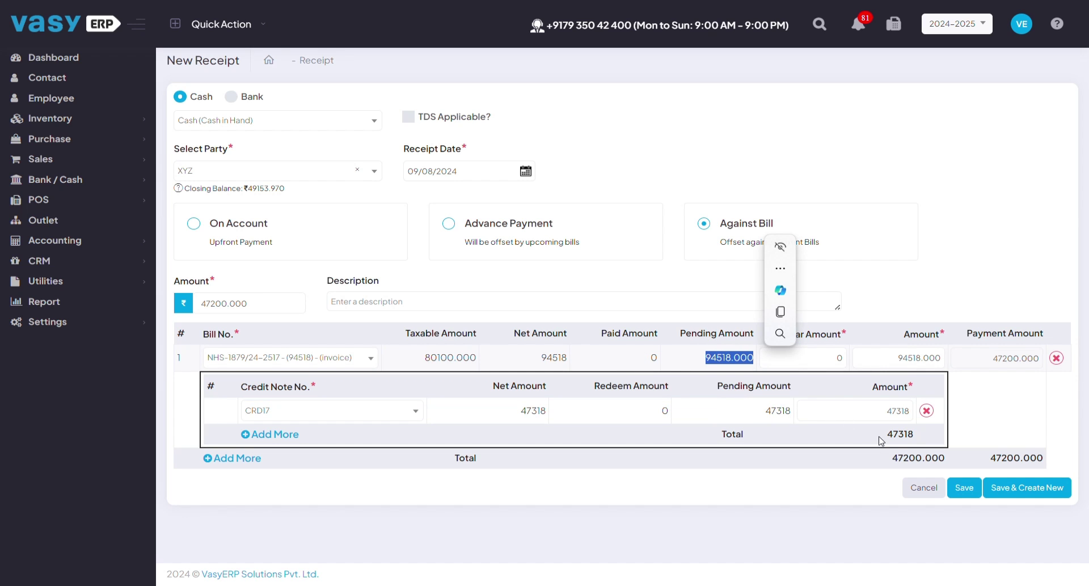
left_click(886, 404)
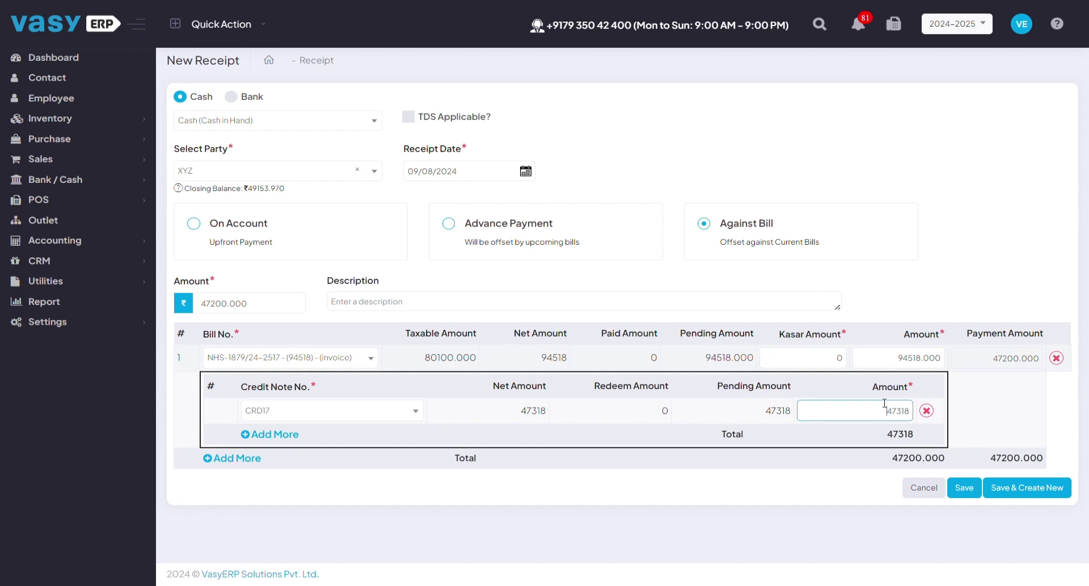
left_click_drag(884, 403, 906, 405)
left_click(992, 458)
left_click_drag(991, 458, 1046, 466)
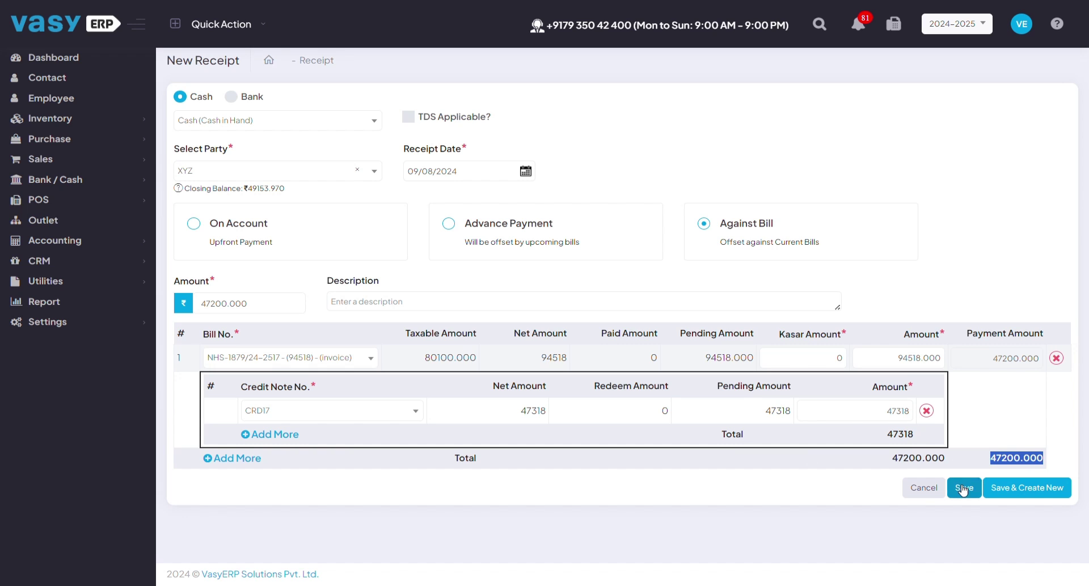
left_click(963, 488)
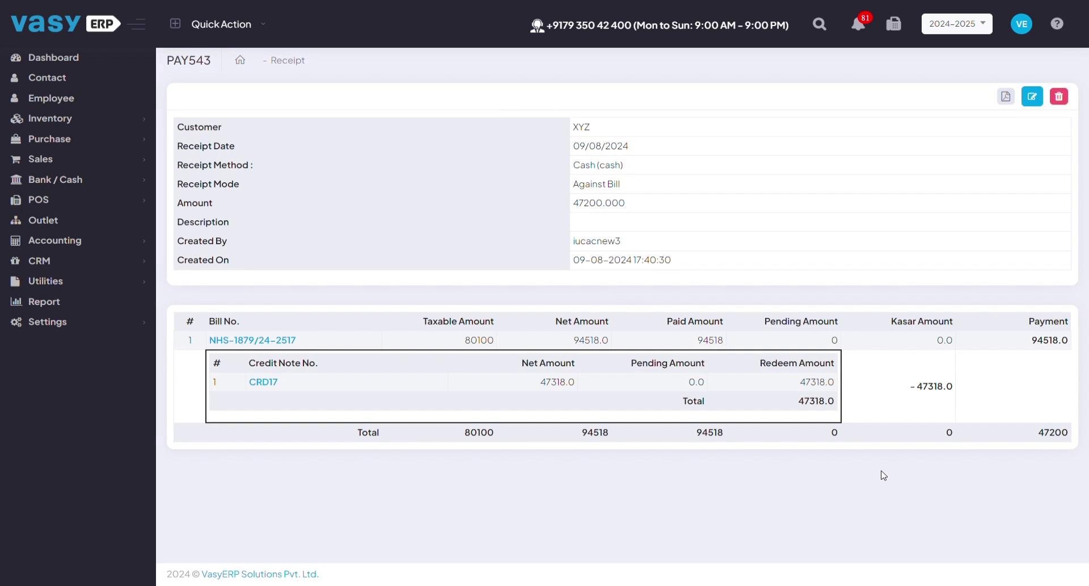